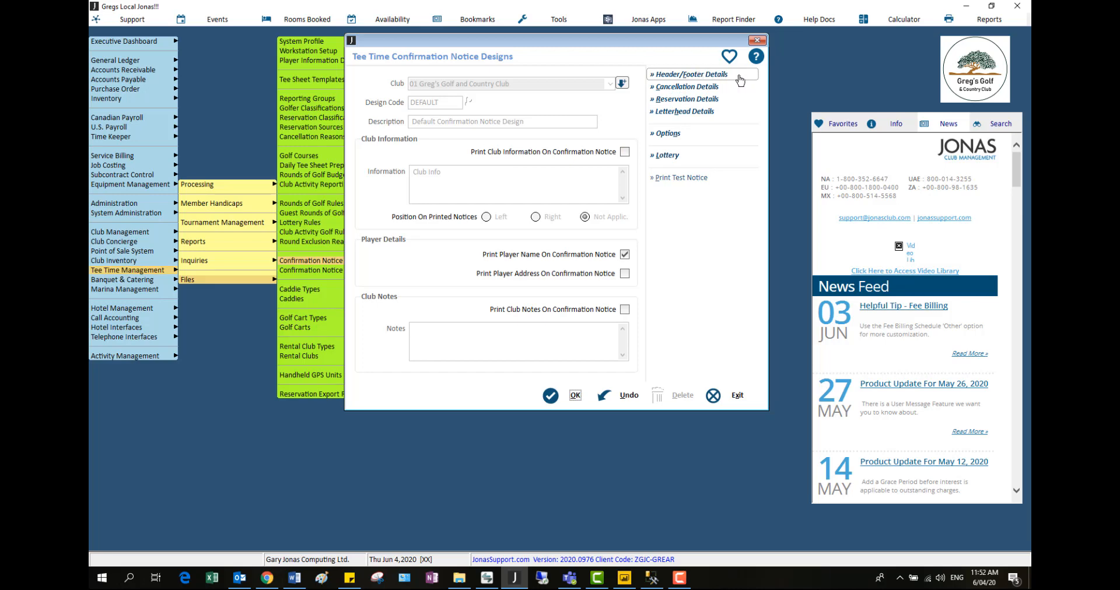
Review the header and footer texts of the default tee time confirmation notice design.
left_click(740, 81)
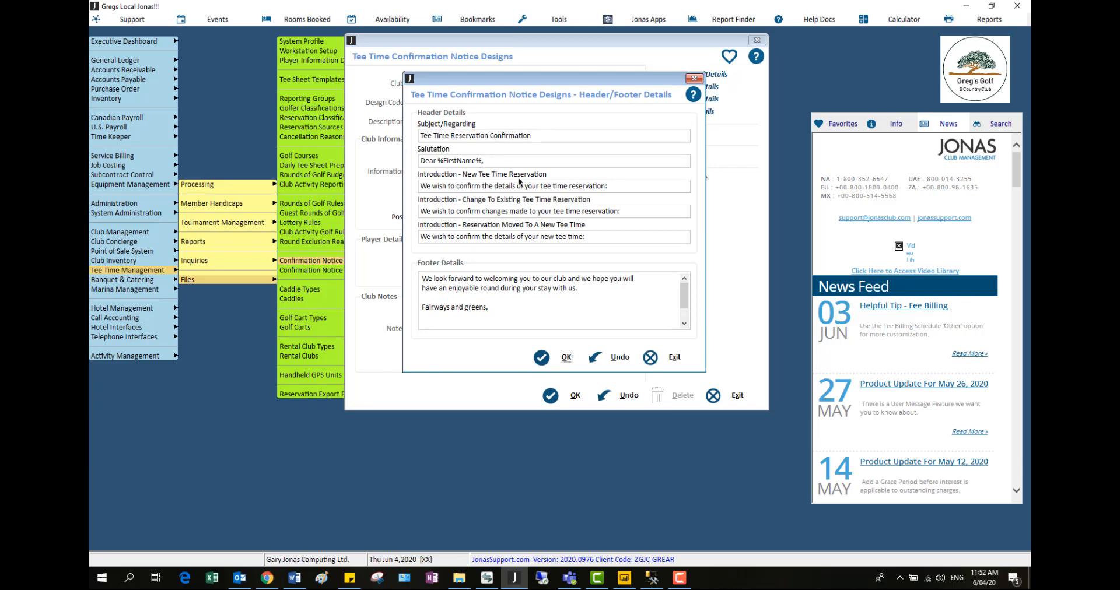
left_click(514, 309)
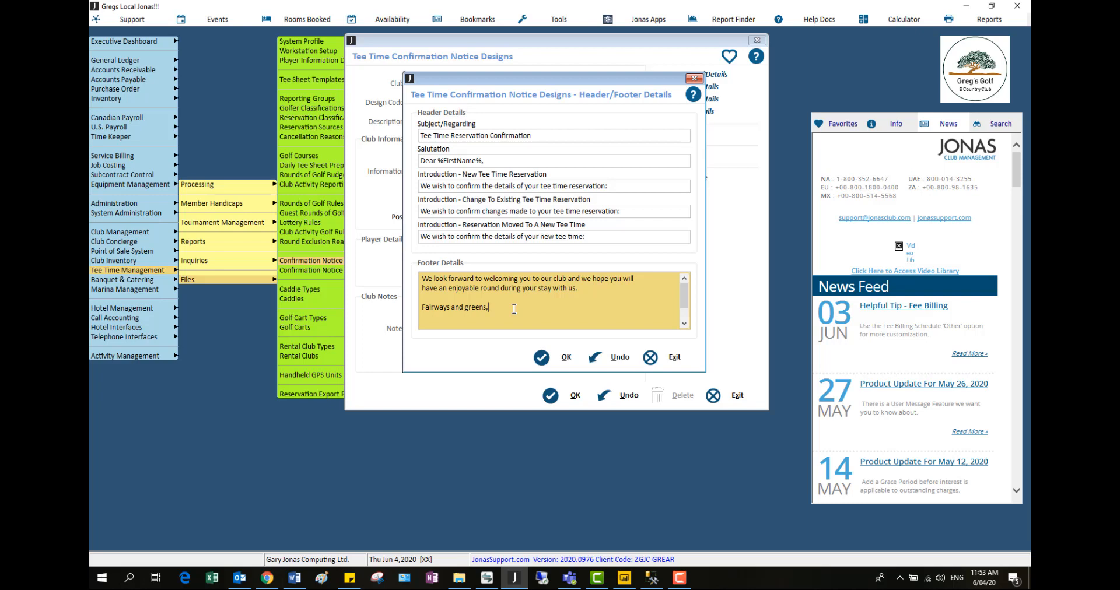
left_click(561, 357)
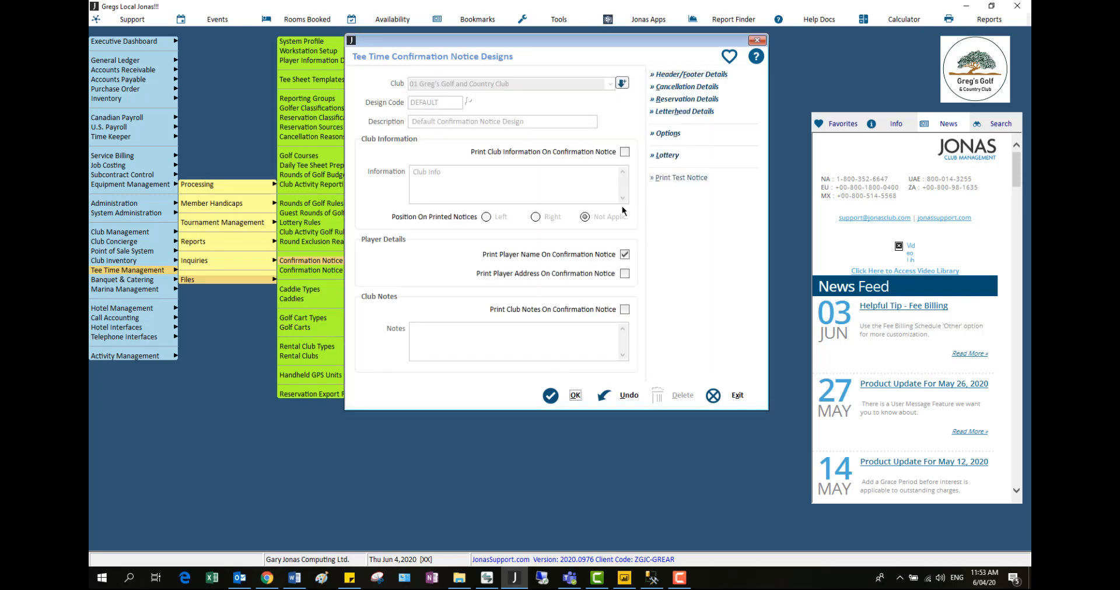
Review the design's cancellation notice texts and the reservation details selected for printing.
left_click(689, 87)
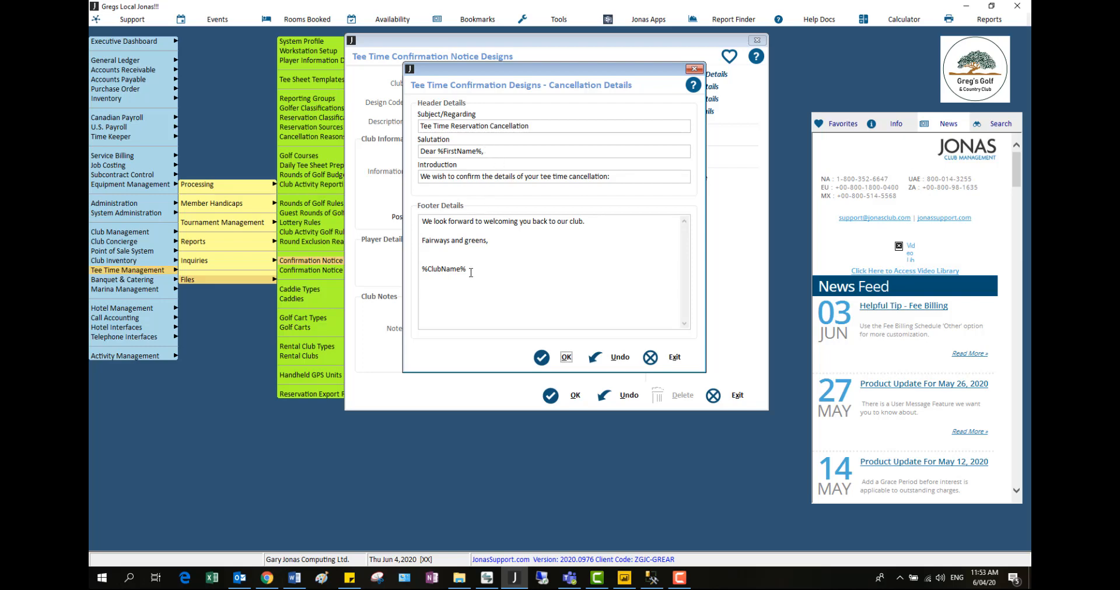
left_click(552, 358)
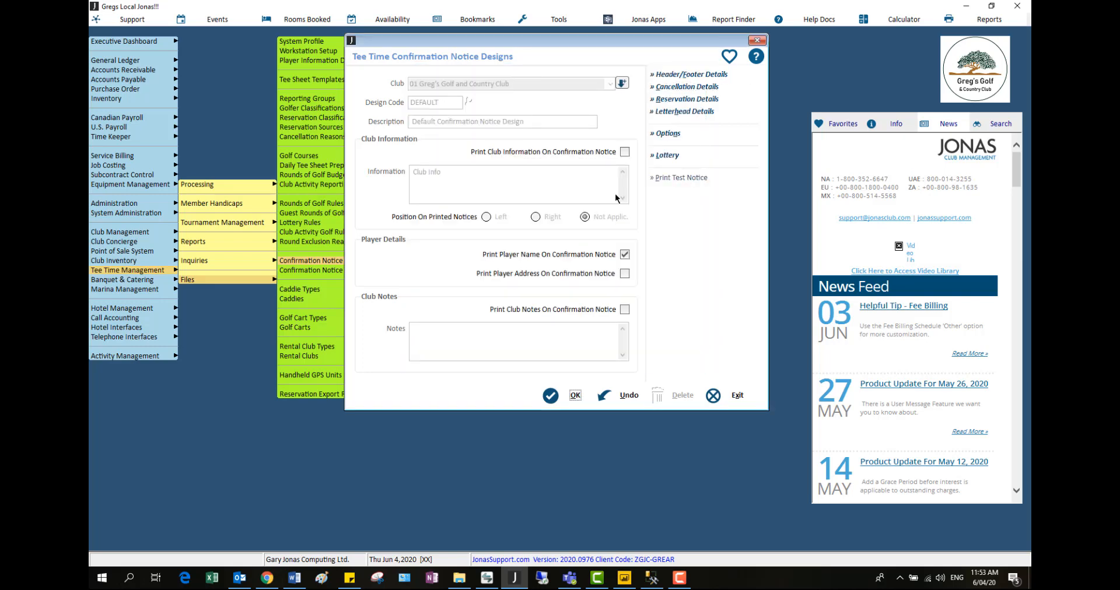
left_click(673, 104)
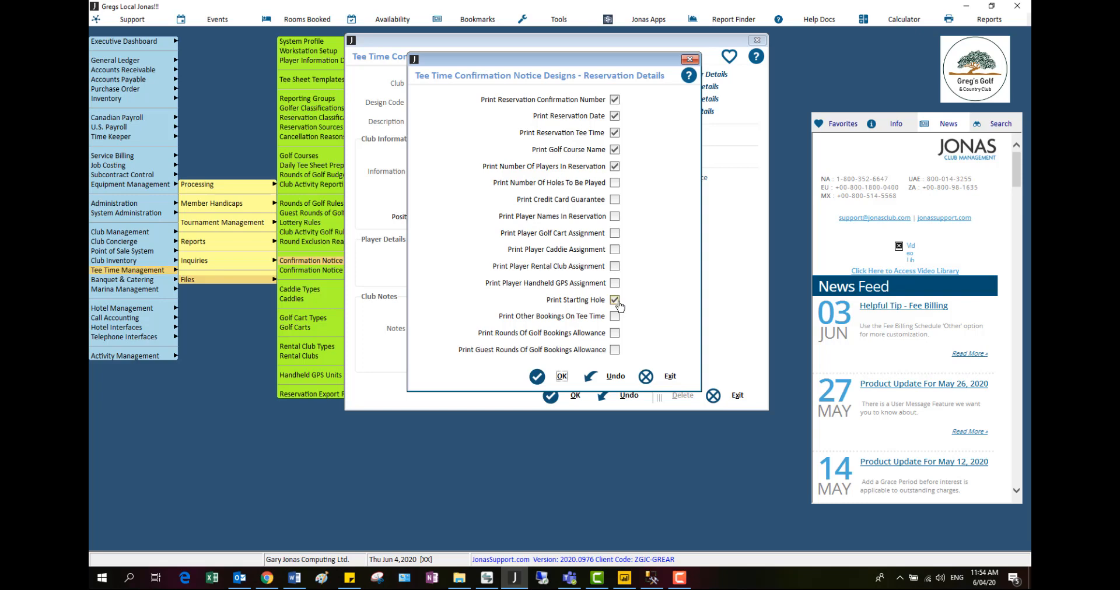
left_click(561, 376)
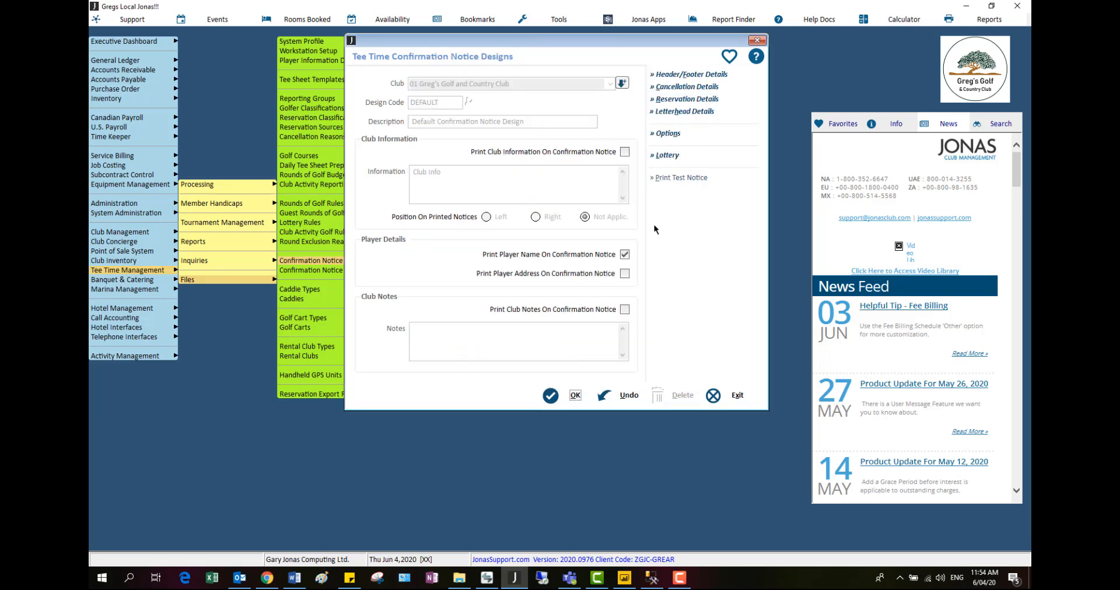
Review the letterhead logo settings and the additional notice options of the default confirmation design.
left_click(665, 114)
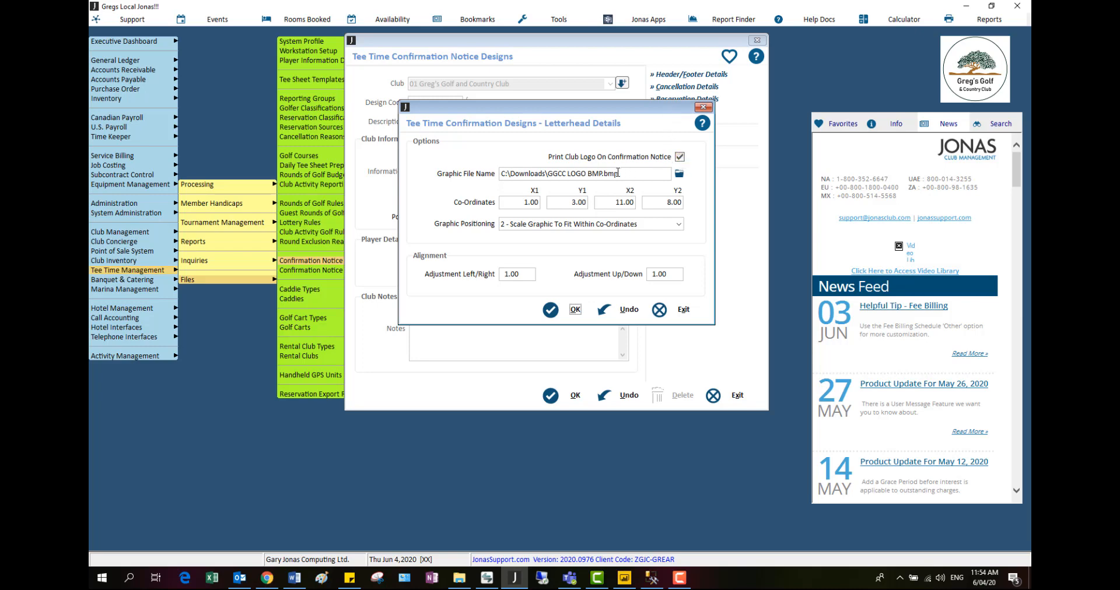
left_click(573, 313)
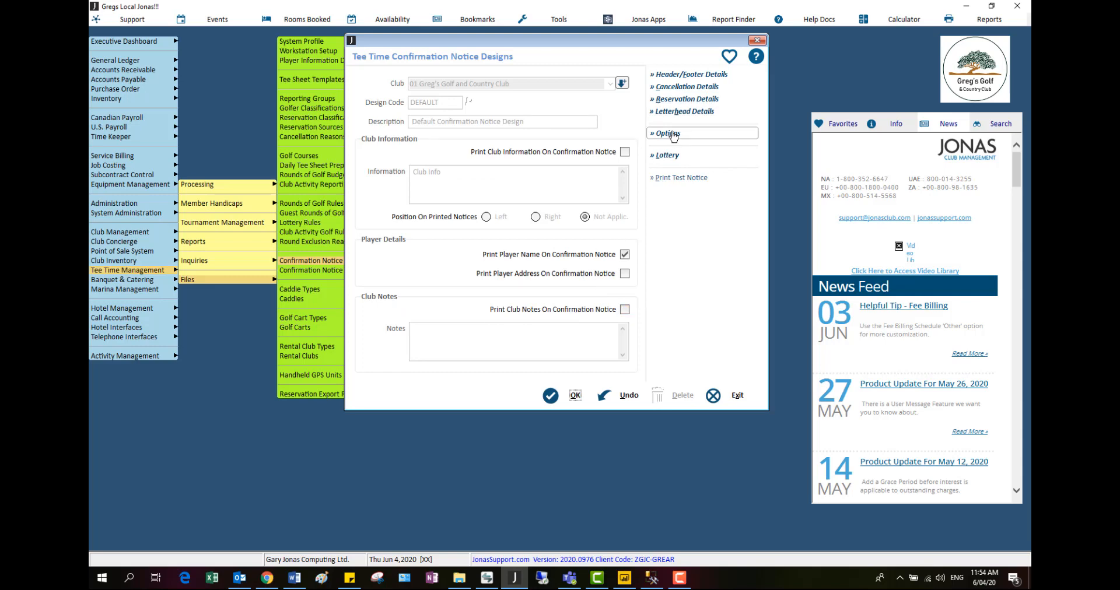
left_click(671, 134)
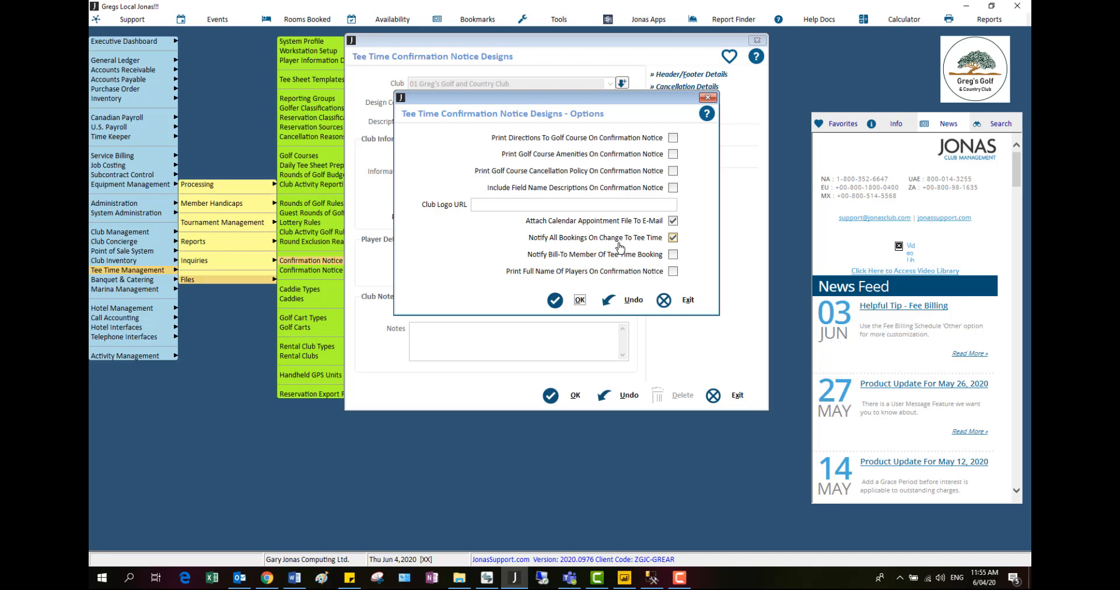
left_click(579, 301)
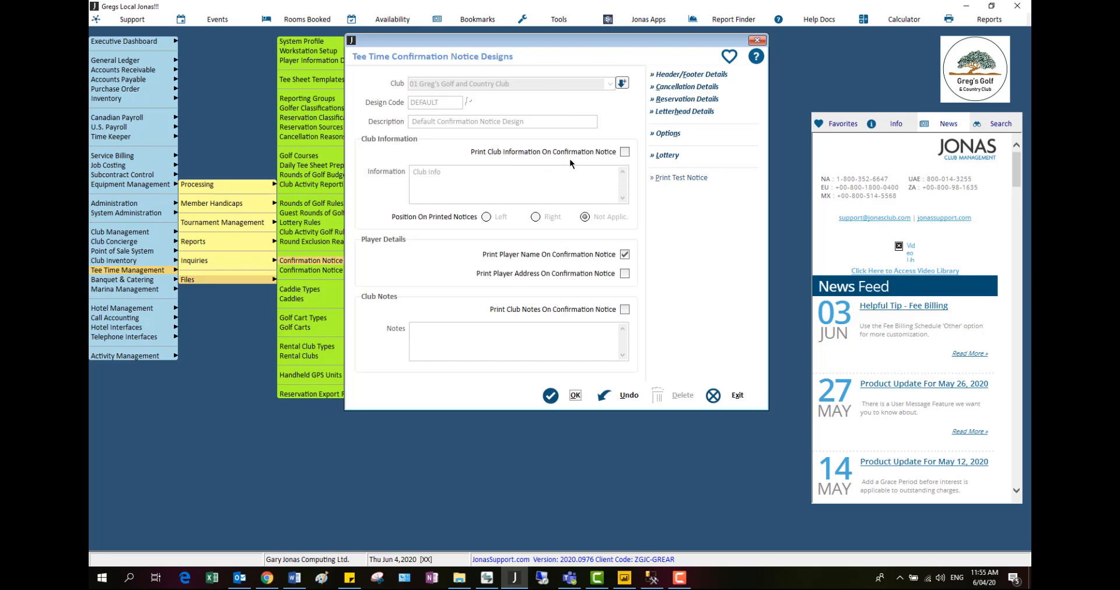
Try the settings for printing club information and club notes on the confirmation notice.
left_click(624, 152)
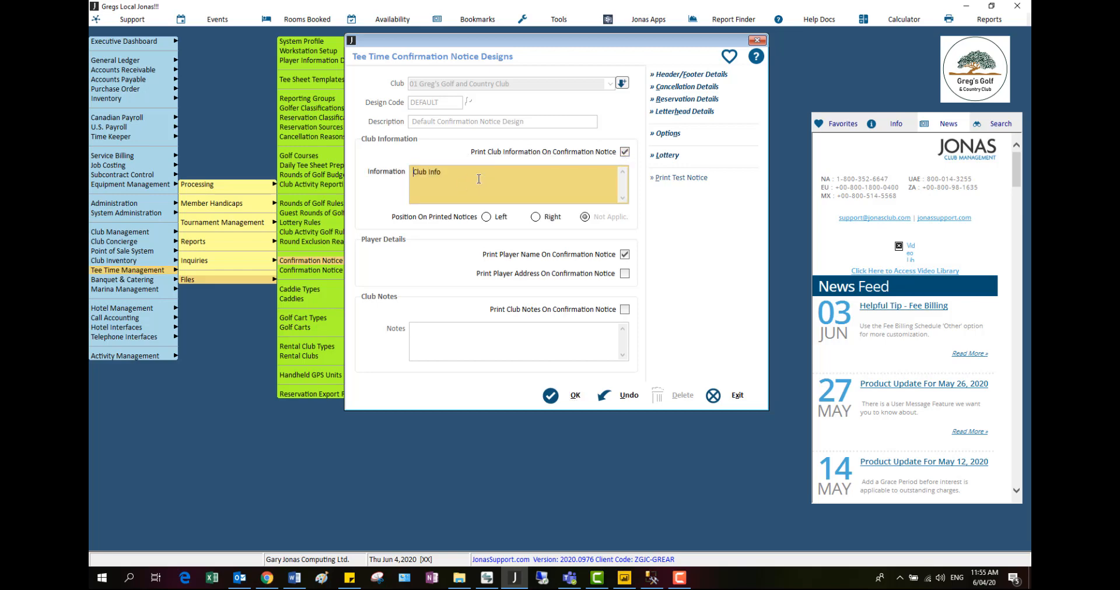
left_click(625, 153)
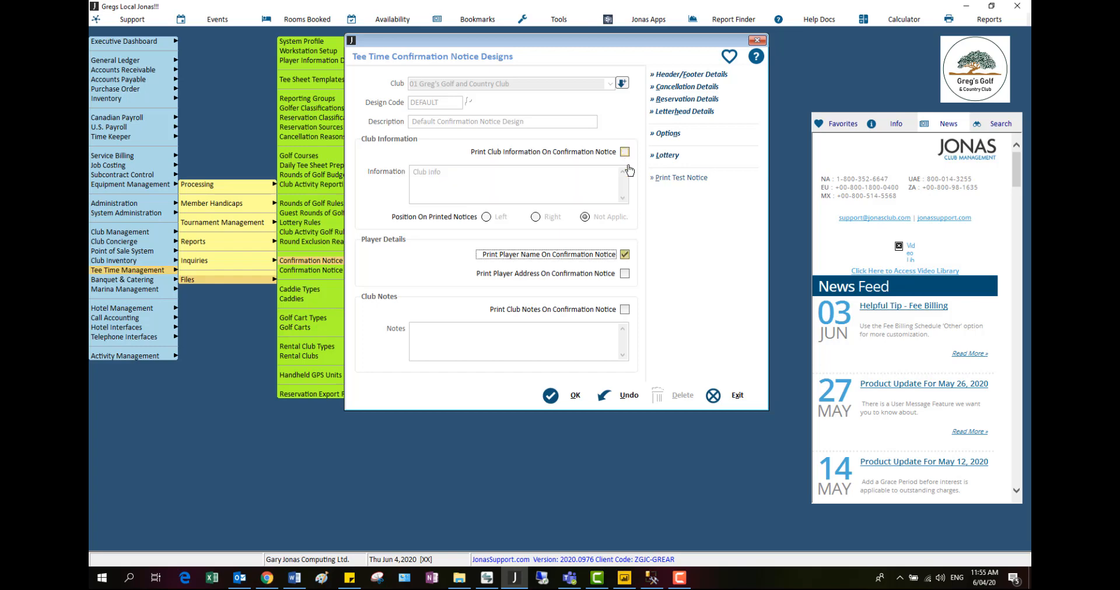
left_click(623, 310)
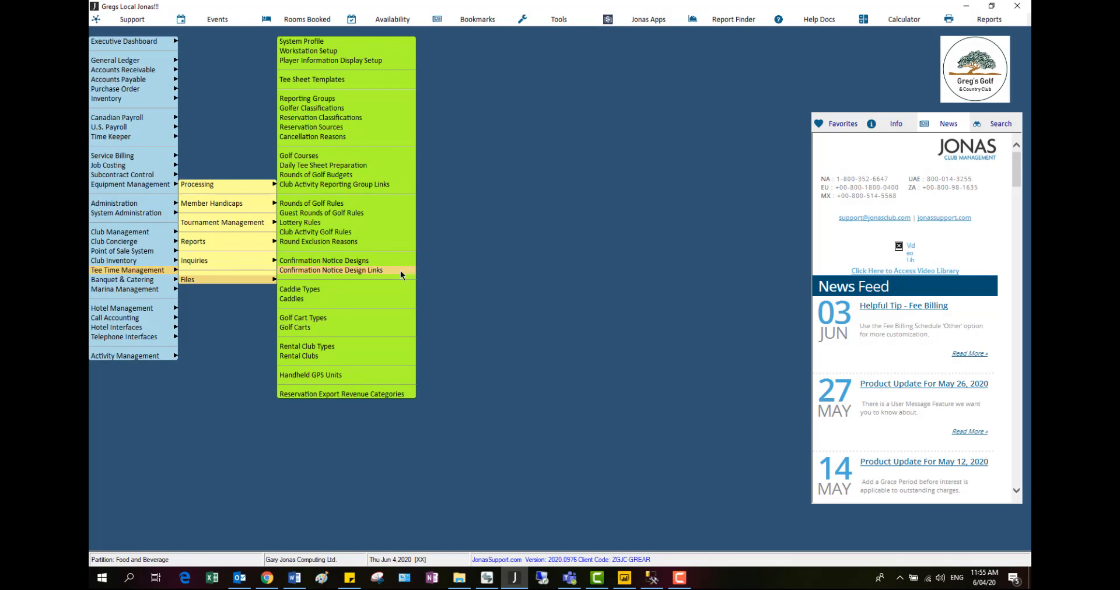
Review the confirmation notice design links and the communications settings of the Greg's Golf & Country Club course.
left_click(400, 270)
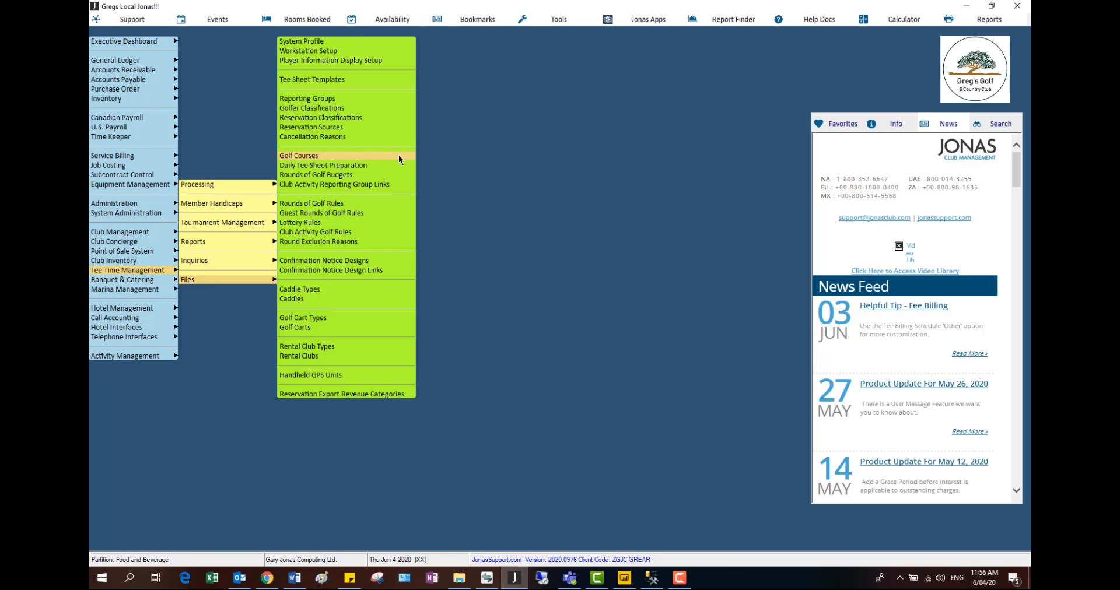
left_click(398, 155)
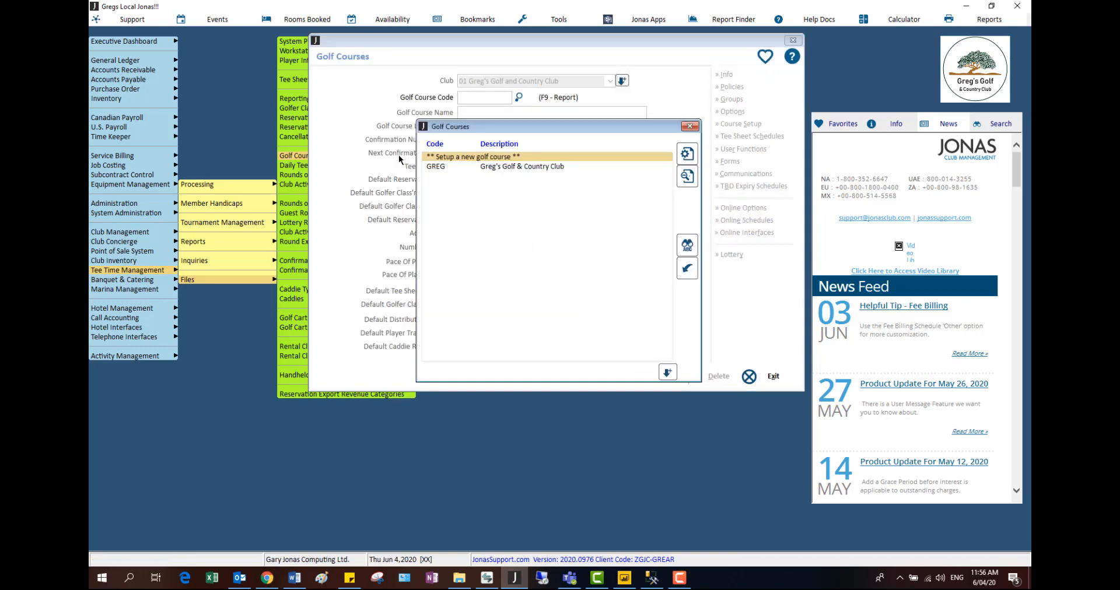
double_click(516, 166)
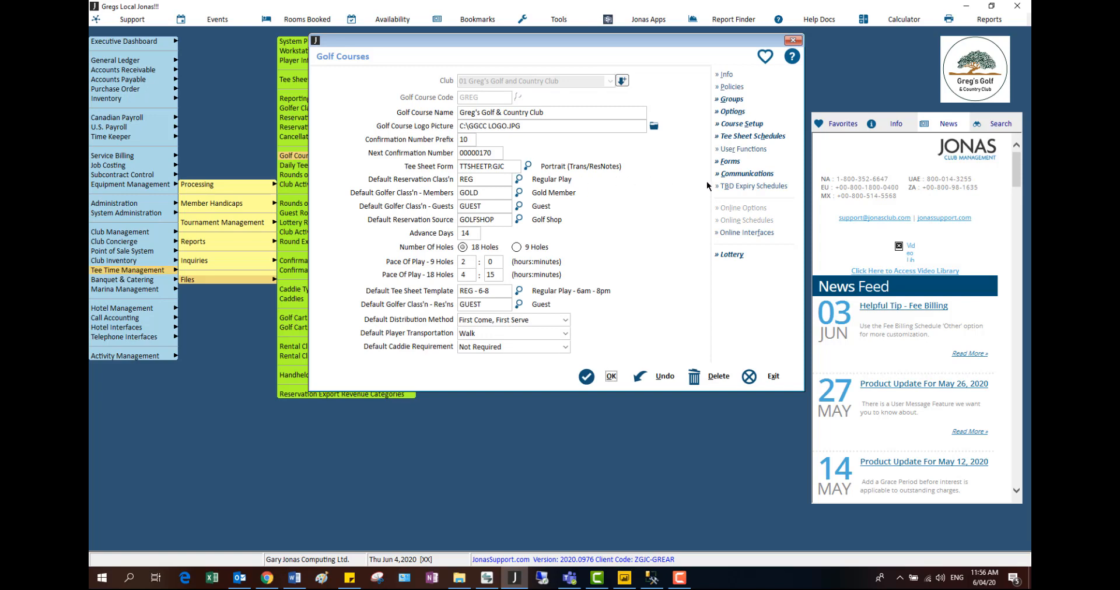
left_click(738, 175)
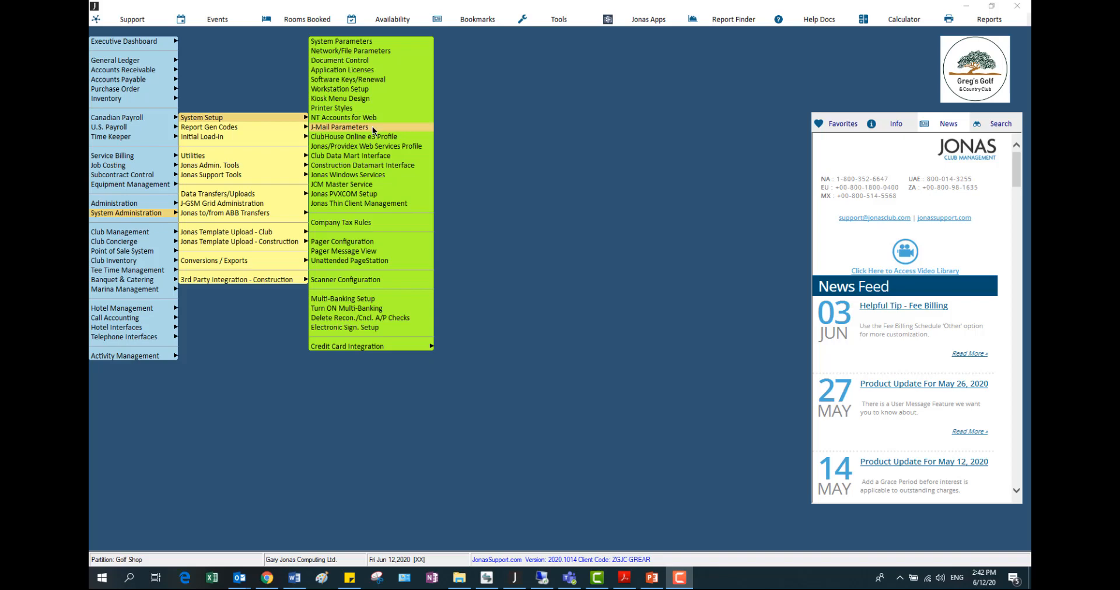
Open the J-Mail parameters of company 01 for the form type TC Tee Time Confirmation Notices.
left_click(373, 126)
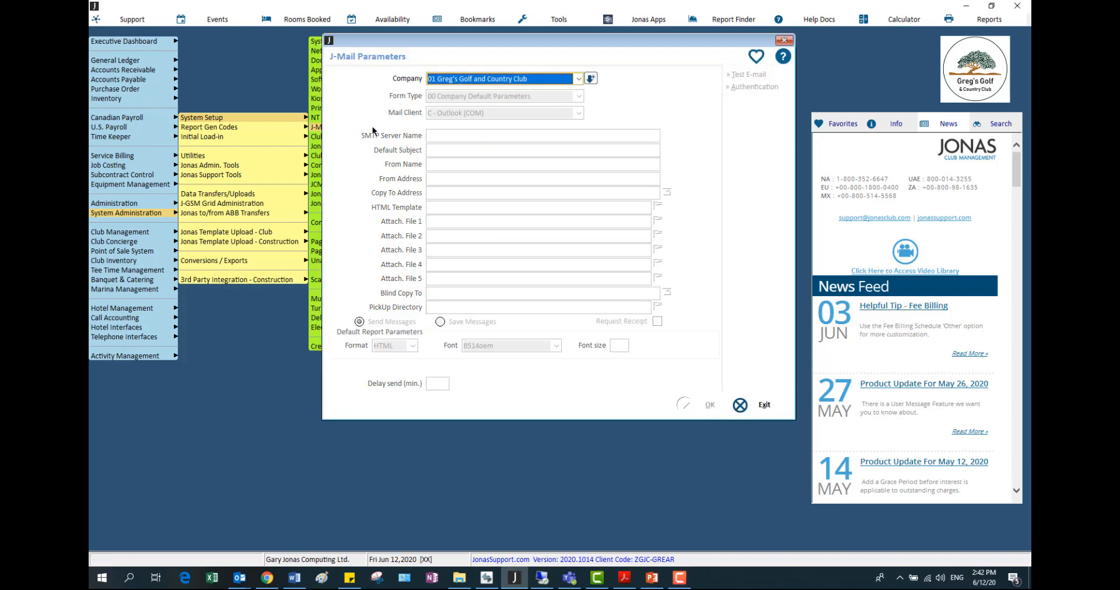
left_click(590, 79)
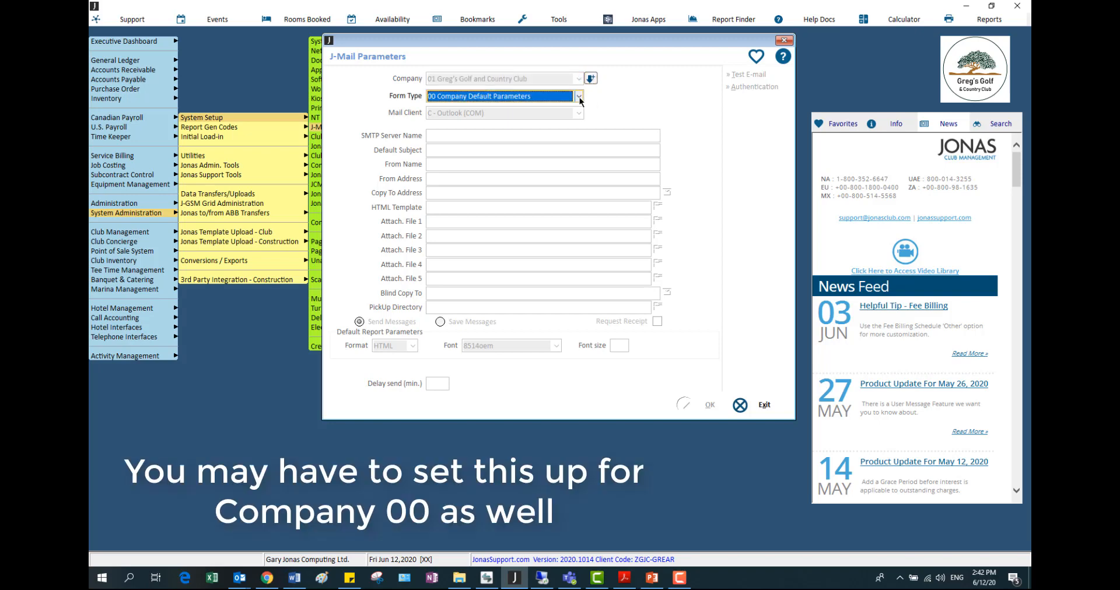
left_click(579, 97)
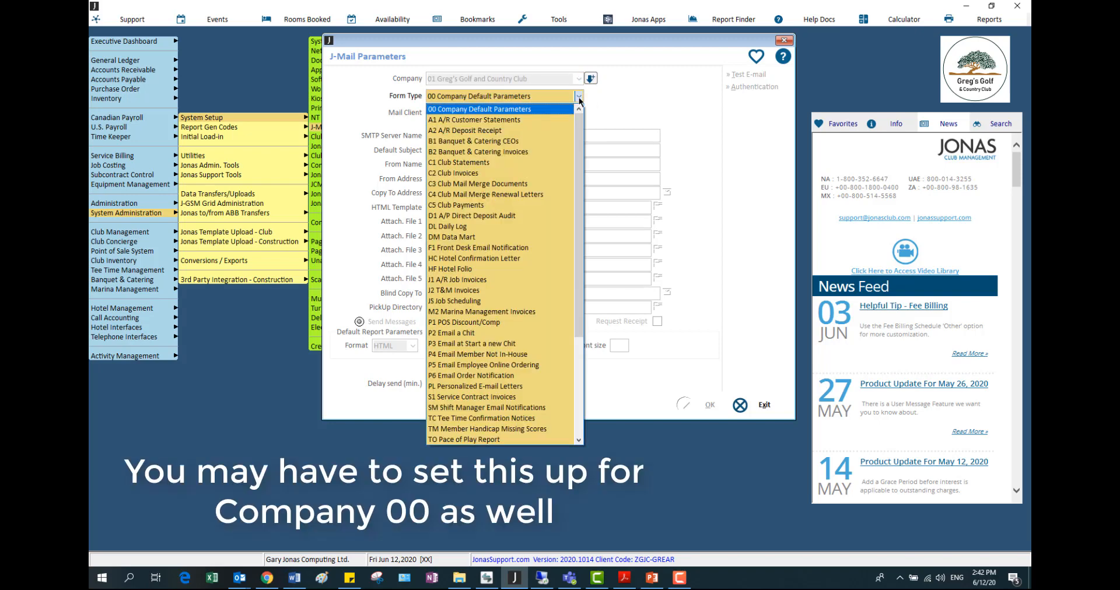
left_click_drag(578, 114, 581, 177)
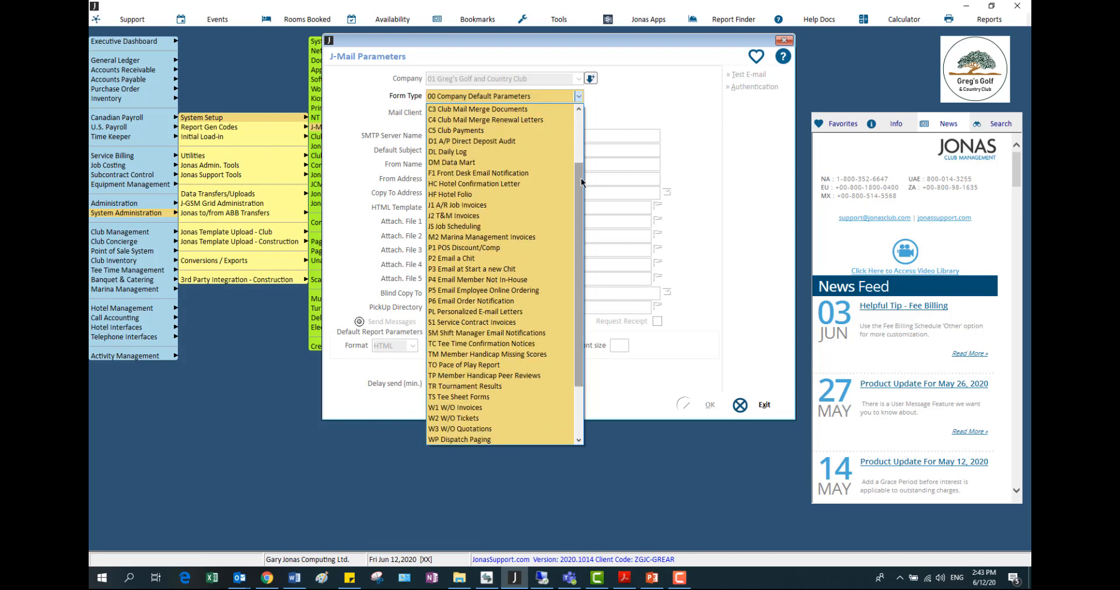
left_click(518, 344)
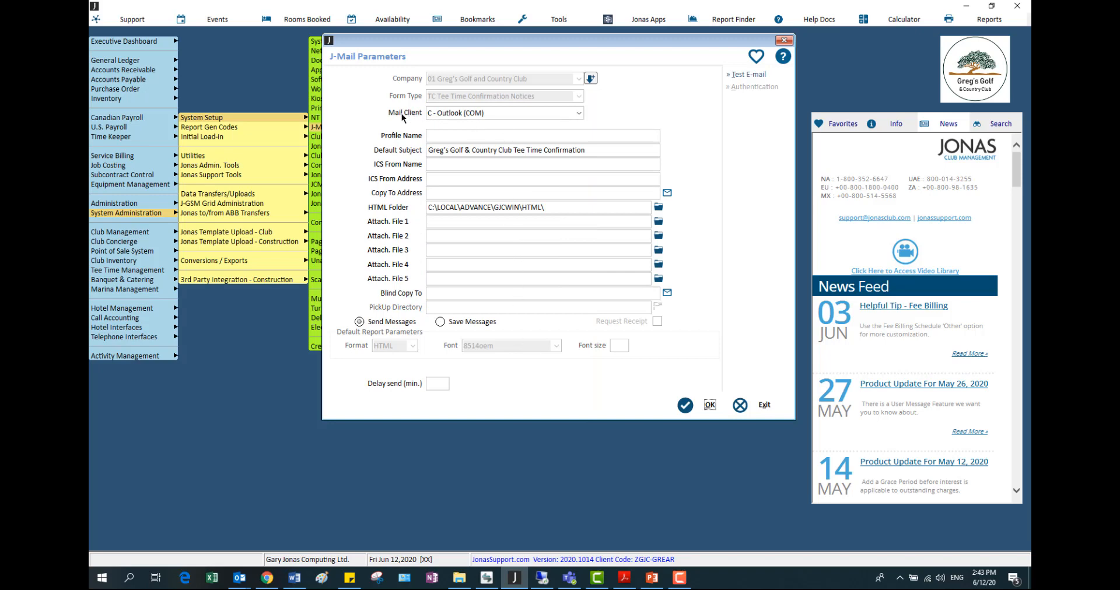
Set the mail client to K - SMTP with SSL/TLS (ChilKat DLL) and go through the SMTP server name, From Name and From Address fields.
left_click(579, 113)
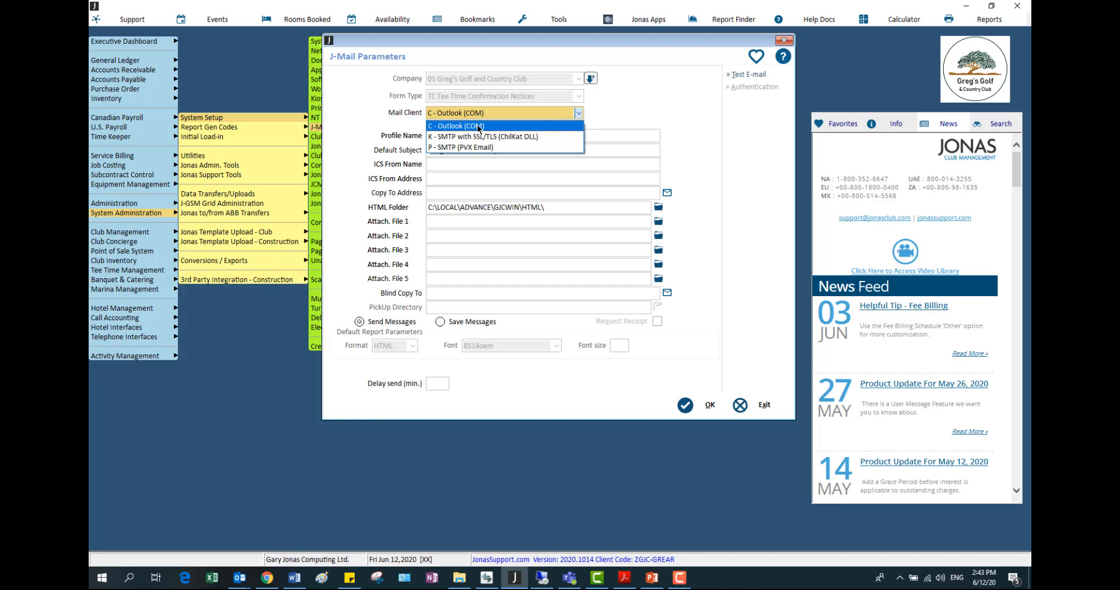
left_click(549, 138)
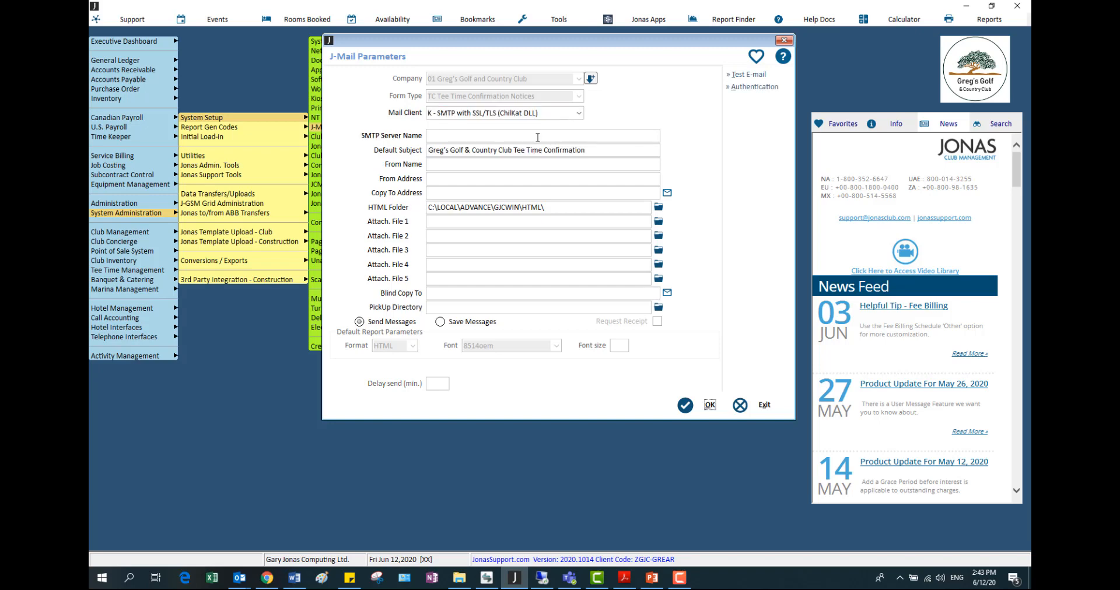
left_click(450, 136)
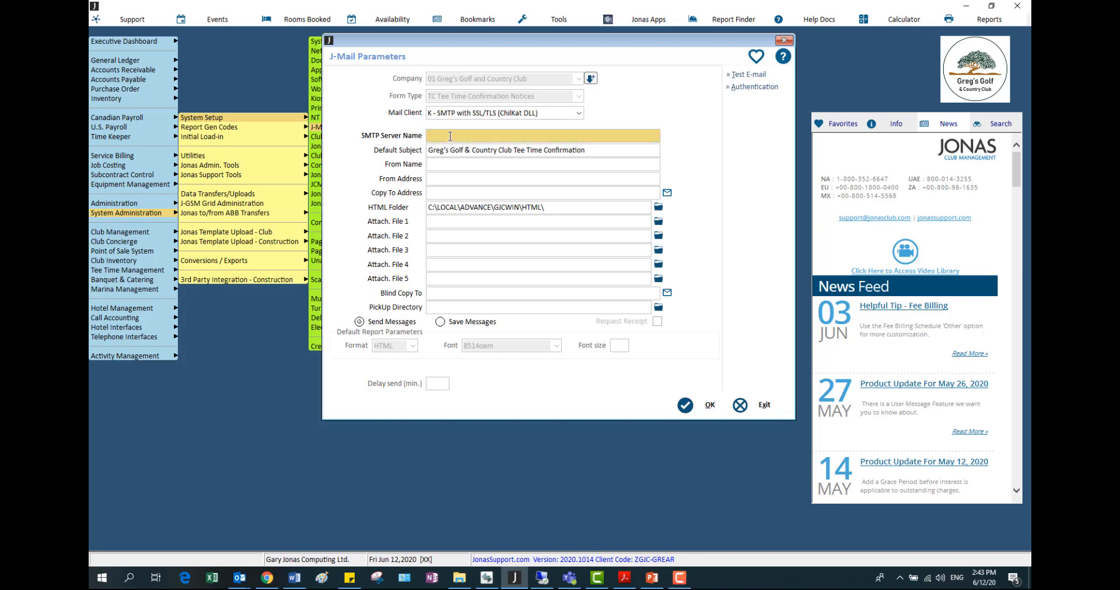
left_click(447, 163)
left_click(446, 178)
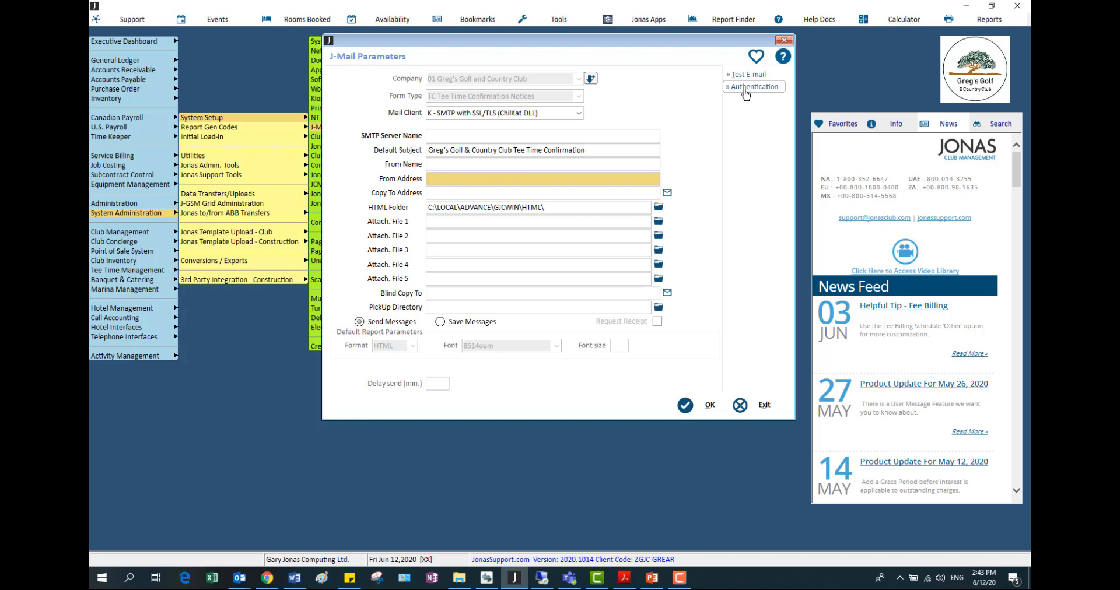
Open the SMTP server authentication settings and go to the outgoing mail port.
left_click(746, 89)
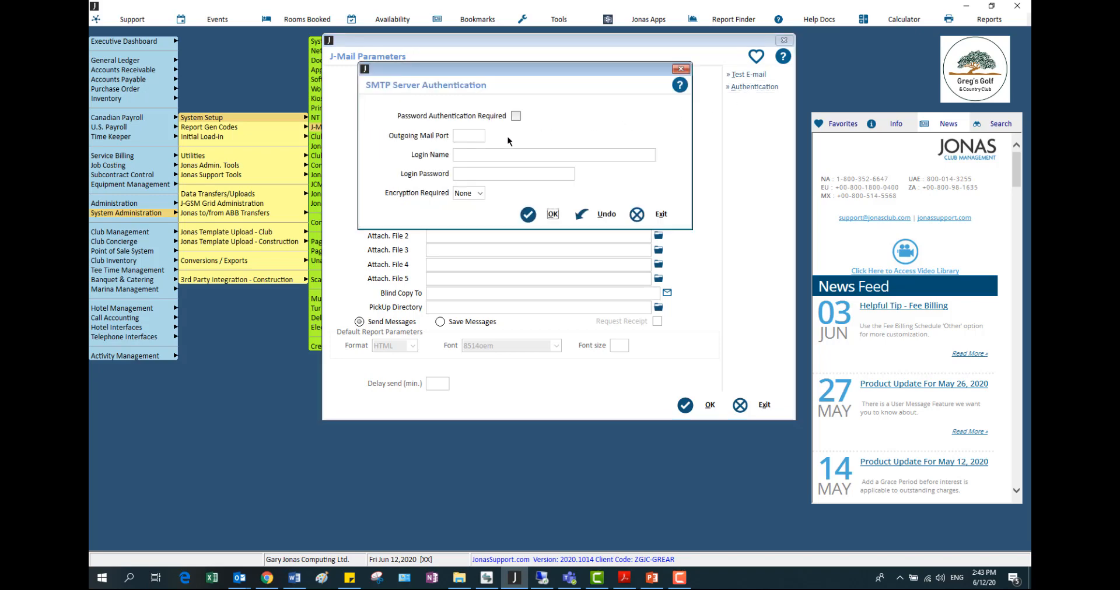
left_click(481, 135)
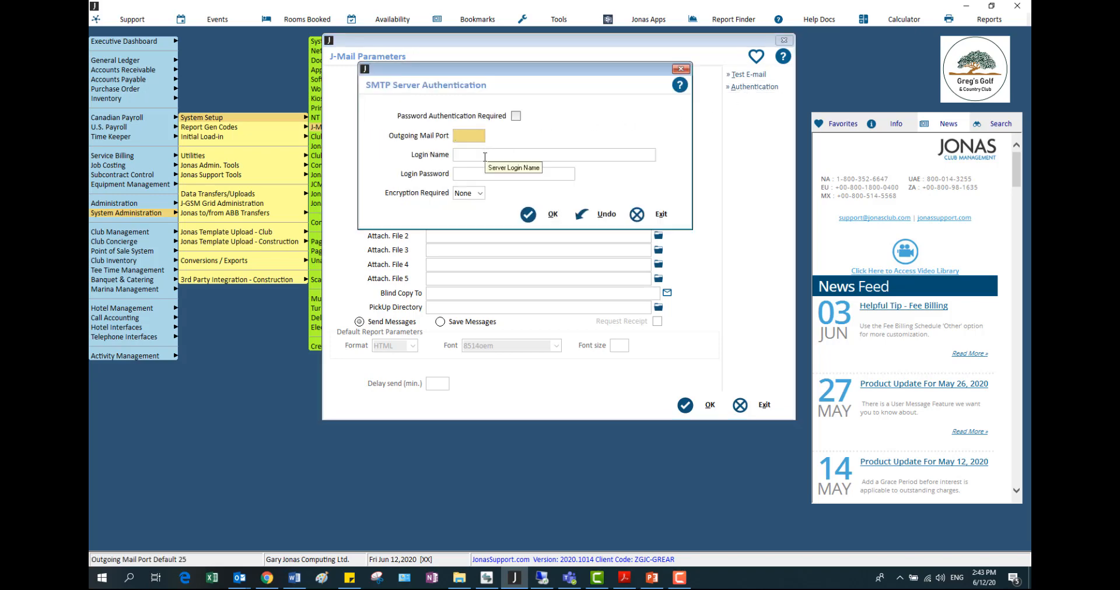